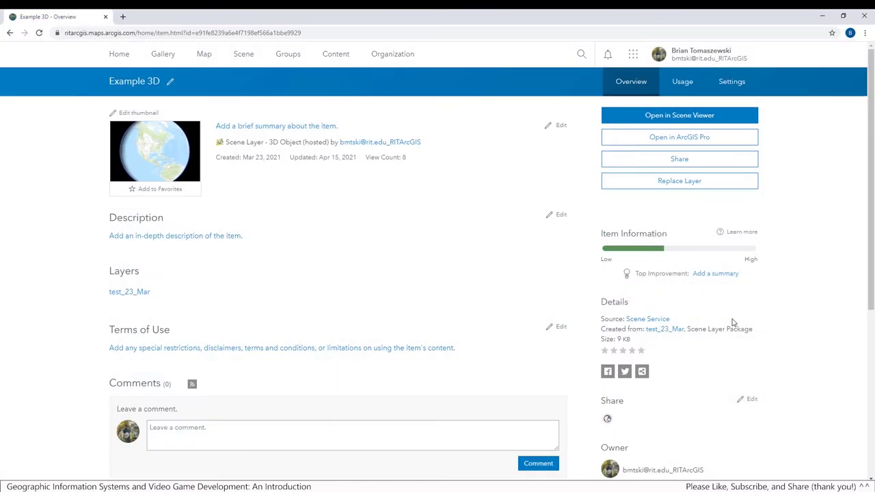
Select the scene layer's service URL on the ArcGIS Online item page, then walk Ellen forward.
scroll(732, 323, down, 5)
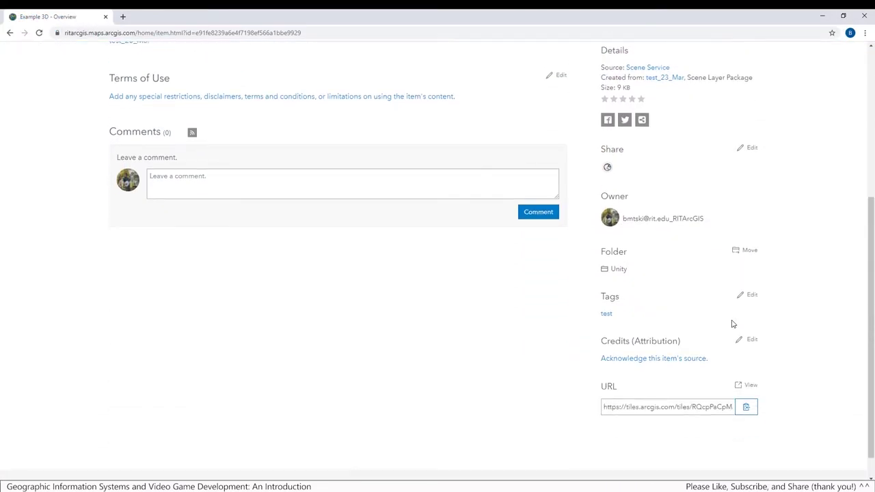
drag(603, 377, 740, 382)
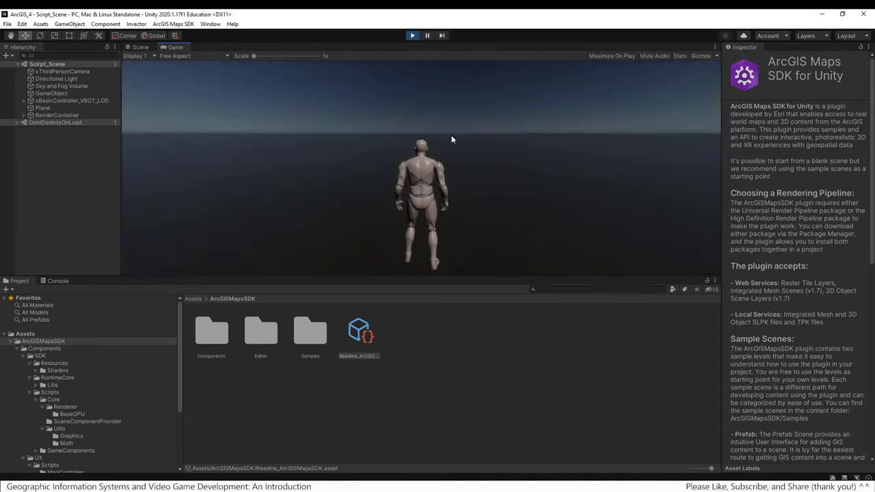
key(w)
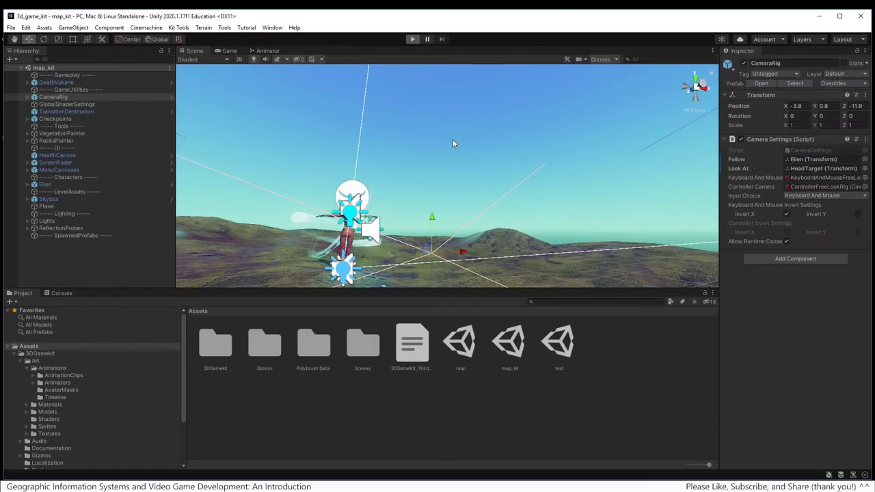
Run the Unity game and walk Ellen forward, then turn her left across the hillside.
key(ctrl+p)
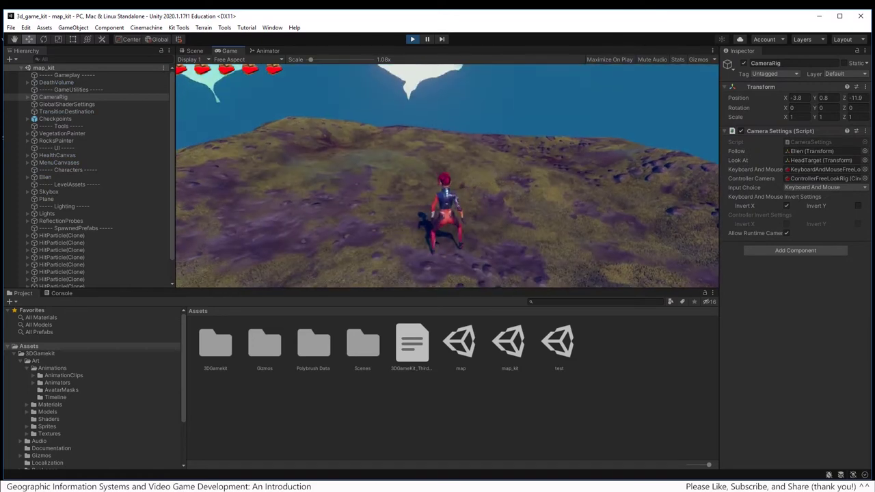
key(w)
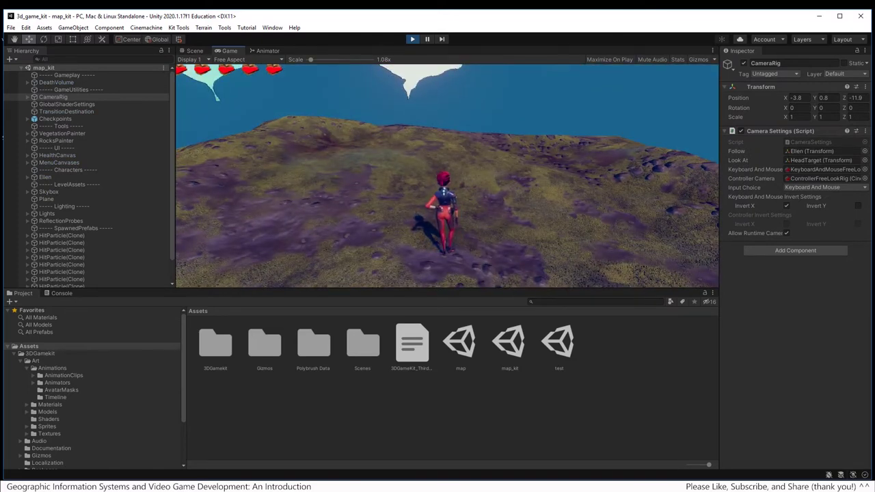
mouse_move(447, 175)
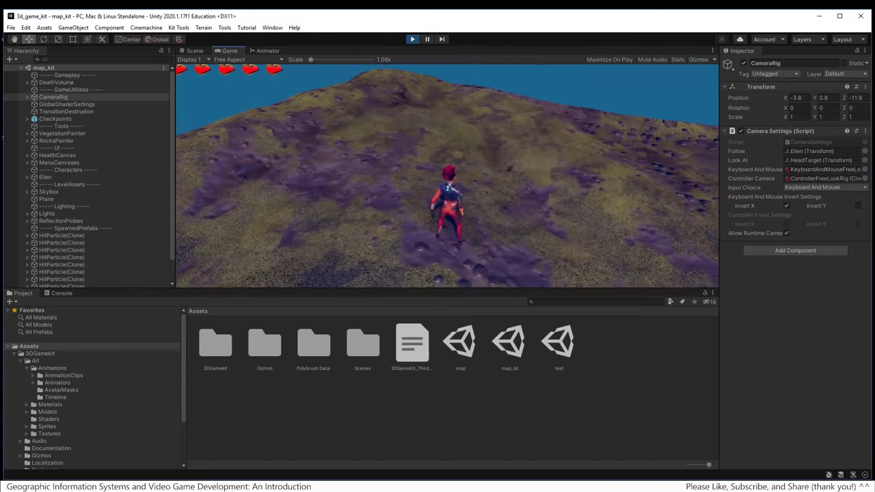
key(a)
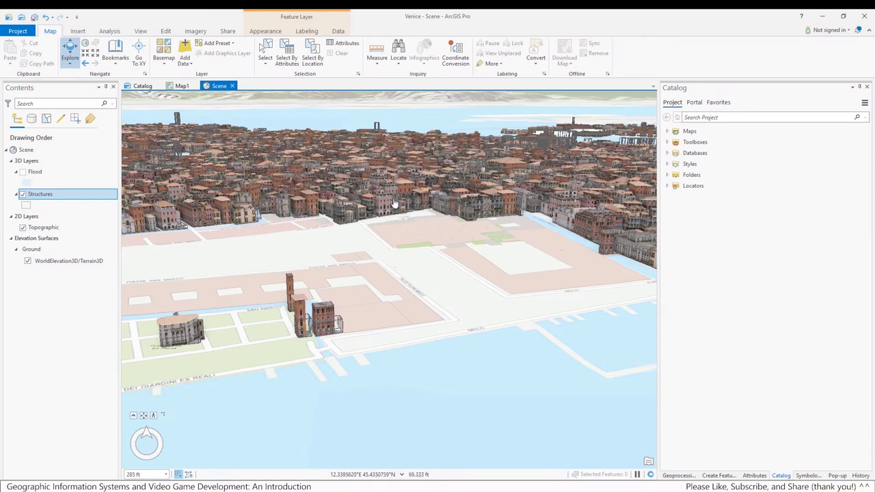
scroll(390, 203, up, 3)
scroll(383, 208, up, 5)
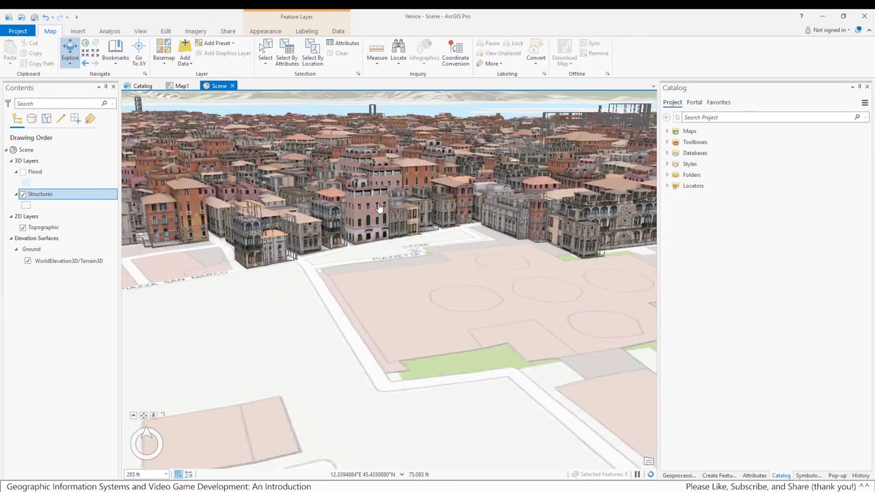
scroll(369, 214, up, 3)
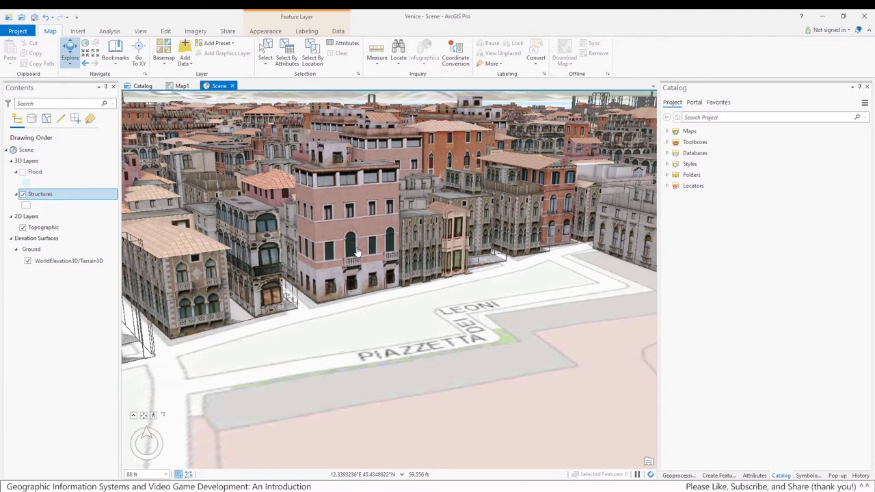
scroll(355, 264, down, 1)
scroll(355, 263, down, 3)
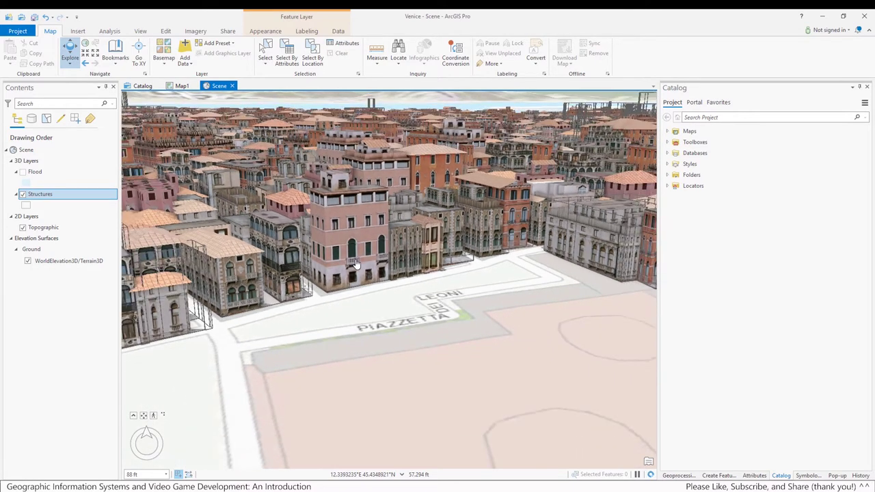
scroll(354, 263, down, 2)
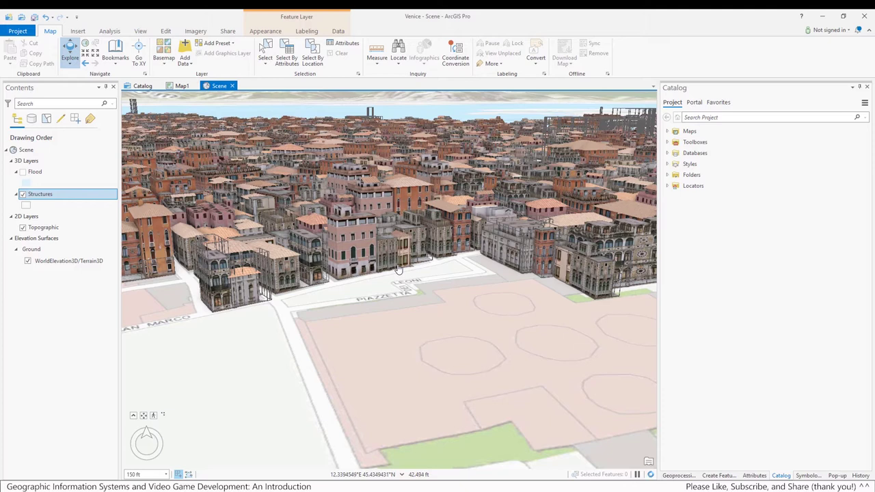
scroll(398, 268, down, 2)
scroll(398, 268, down, 3)
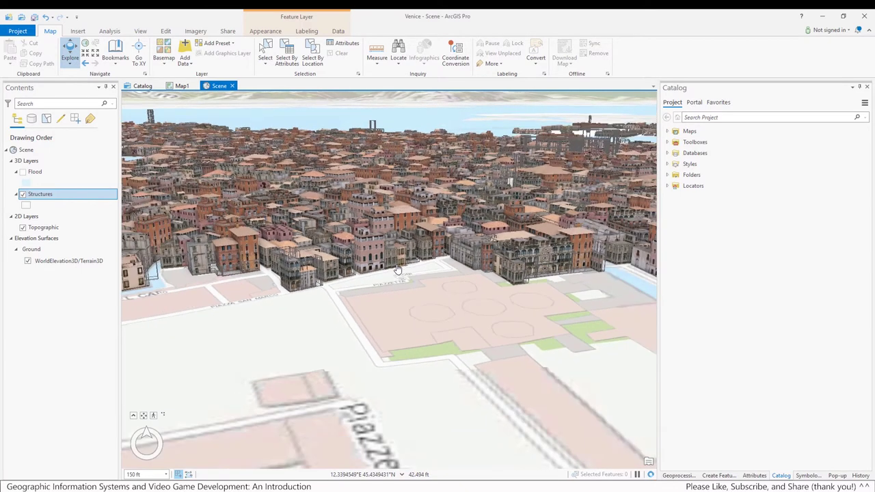
scroll(398, 269, down, 3)
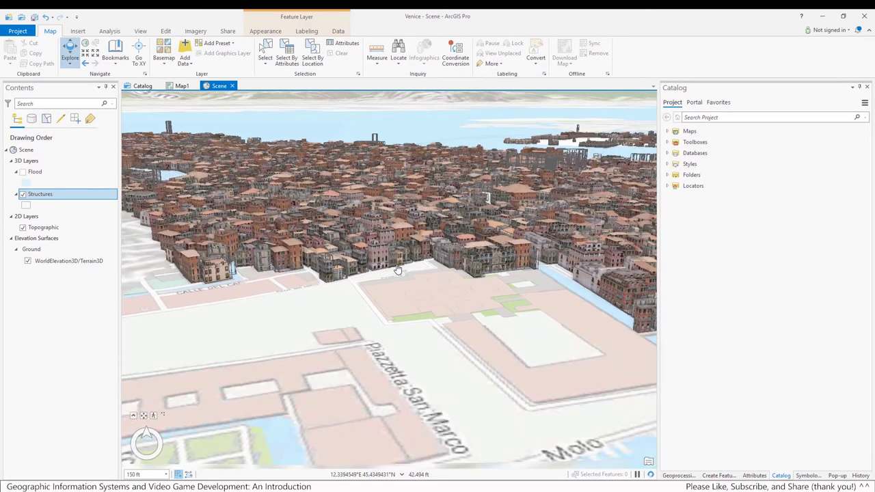
scroll(397, 268, down, 1)
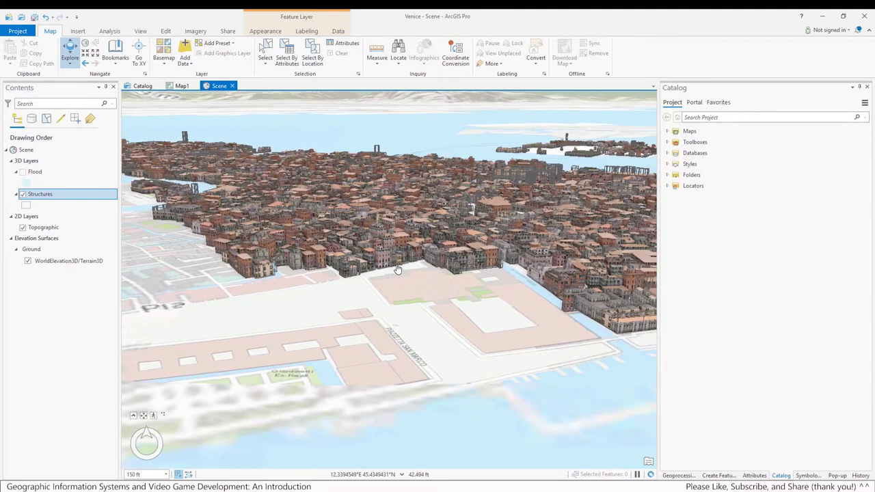
scroll(397, 269, down, 2)
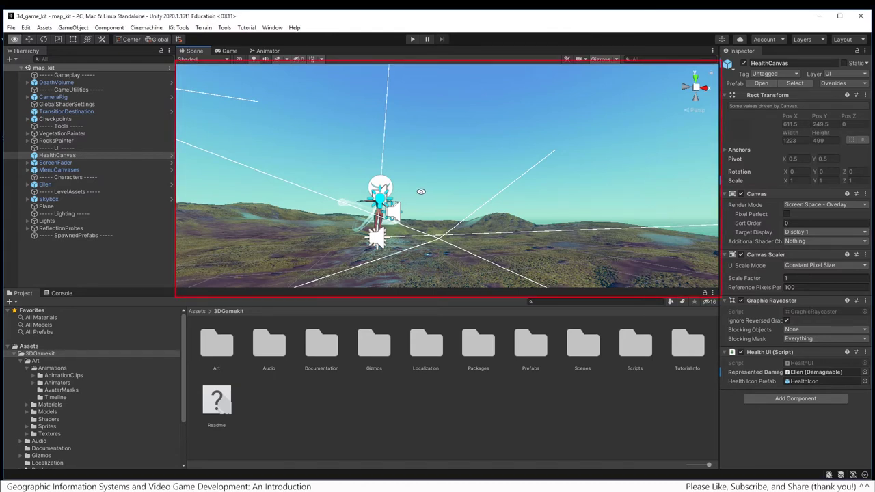
right_drag(422, 197, 354, 236)
scroll(354, 235, up, 2)
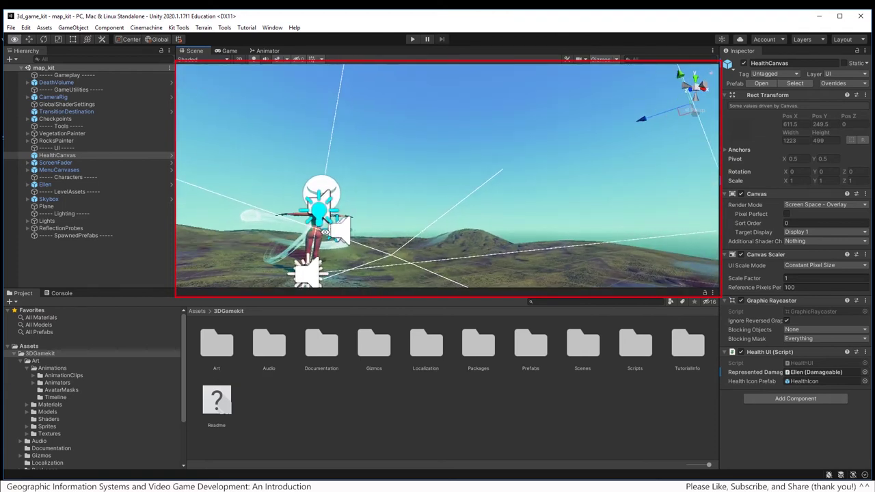
right_drag(325, 232, 306, 232)
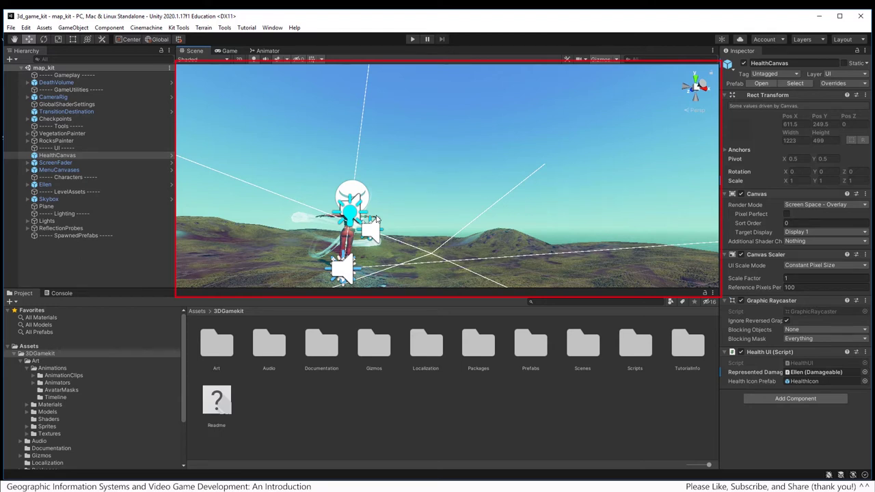
click(31, 346)
Show the root Assets folder, then inspect DeathVolume and the CameraRig's Transform and Camera Settings.
click(41, 354)
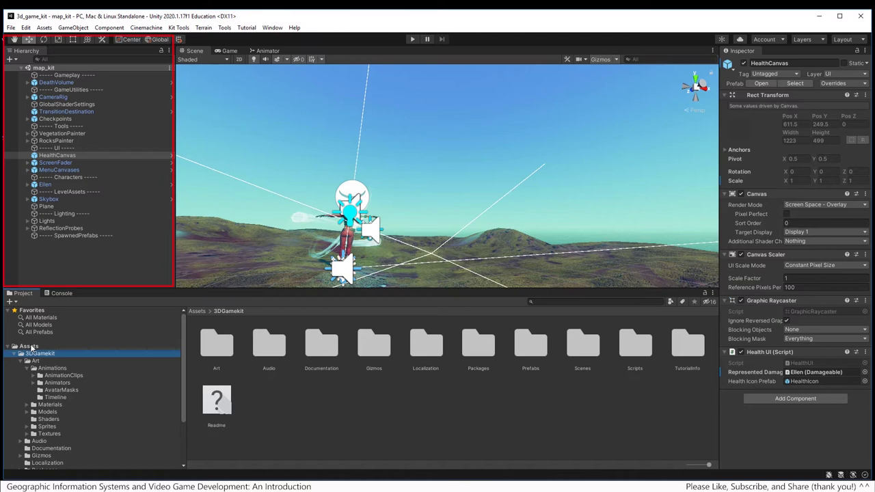
click(30, 347)
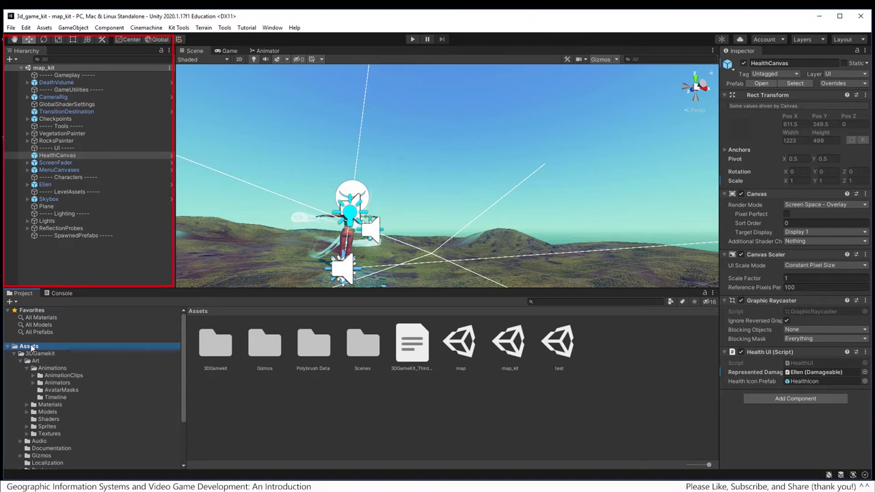
click(58, 84)
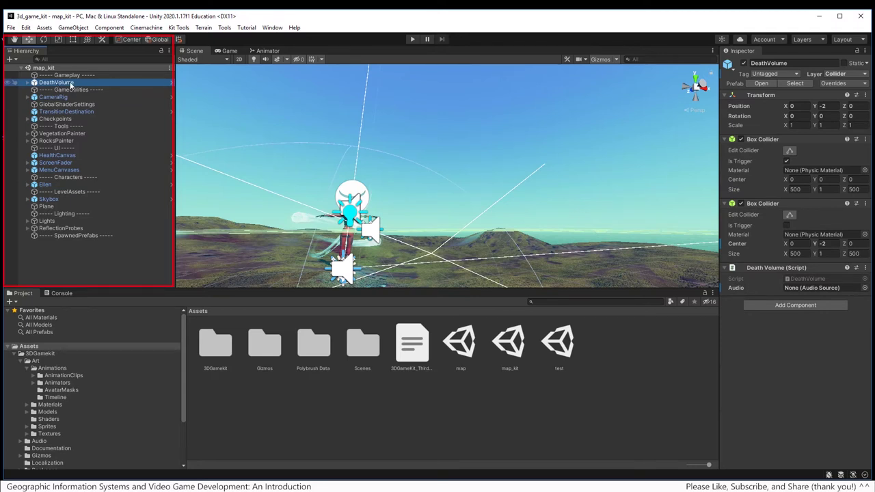
click(736, 54)
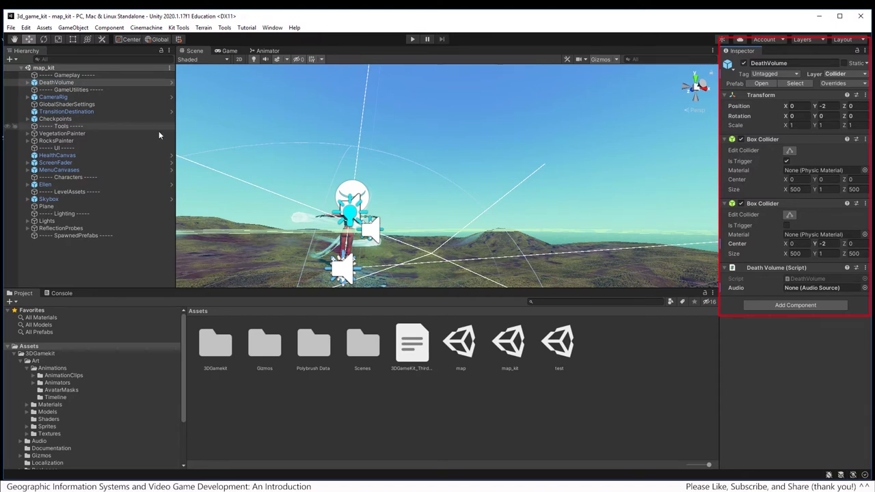
click(69, 100)
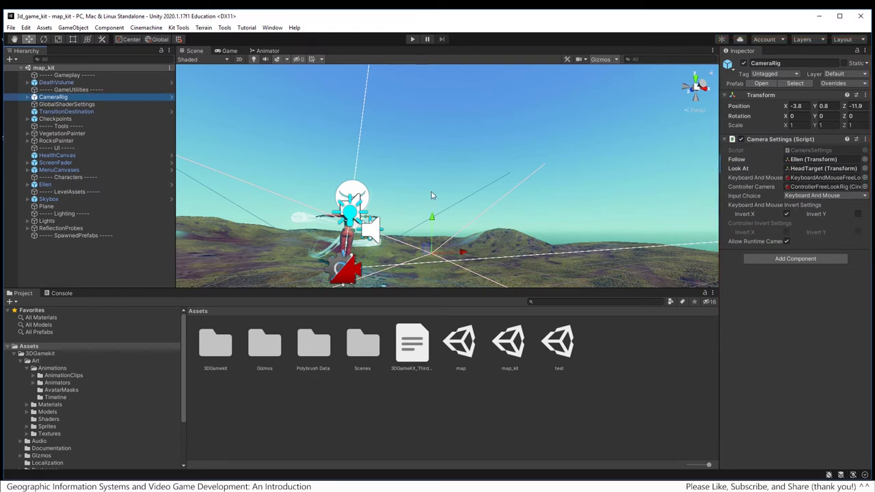
Start the game and run Ellen up the slope and over the hilltop.
click(412, 39)
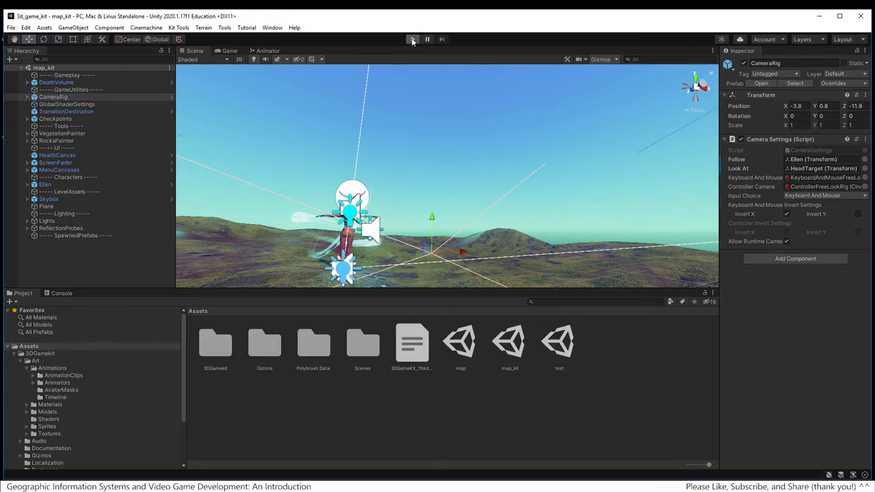
click(453, 143)
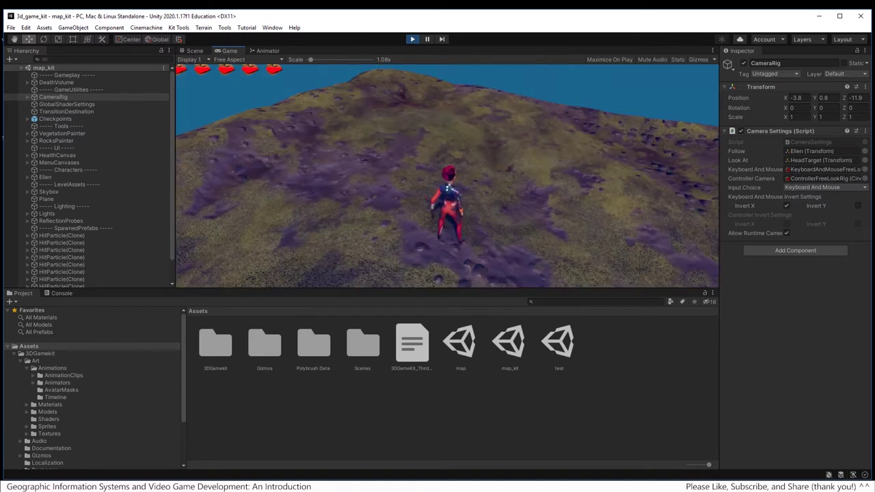
key(w)
key(a)
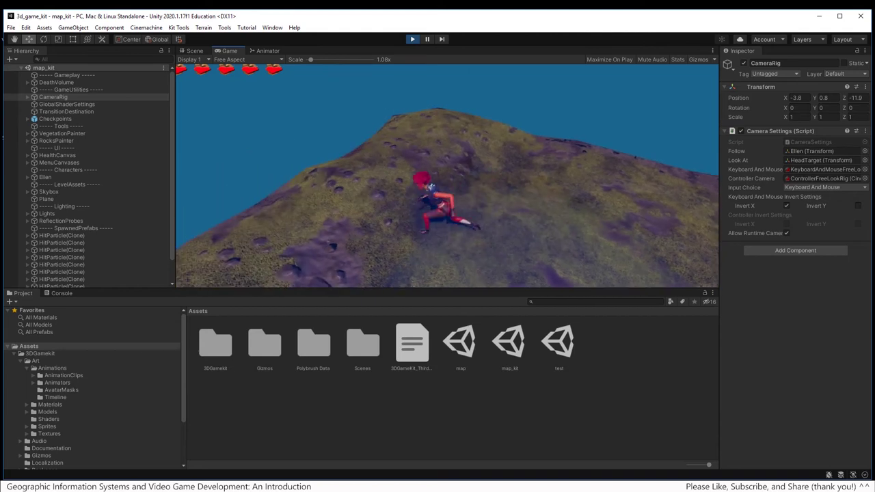
key(w)
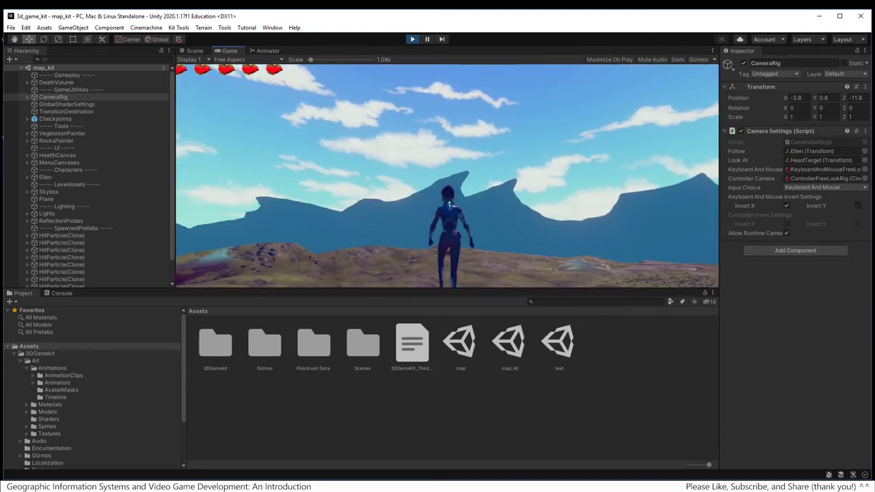
Make Ellen swing her staff twice, jump, and run left along the hills.
click(447, 175)
click(447, 175)
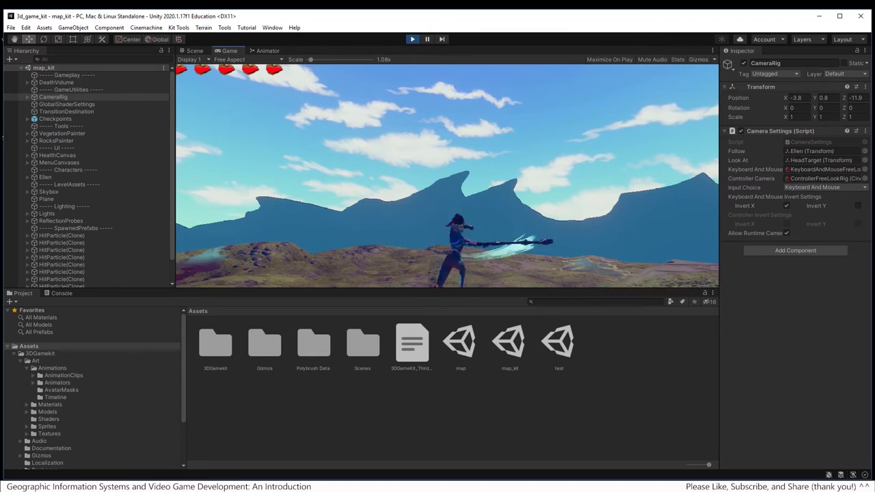
key(space)
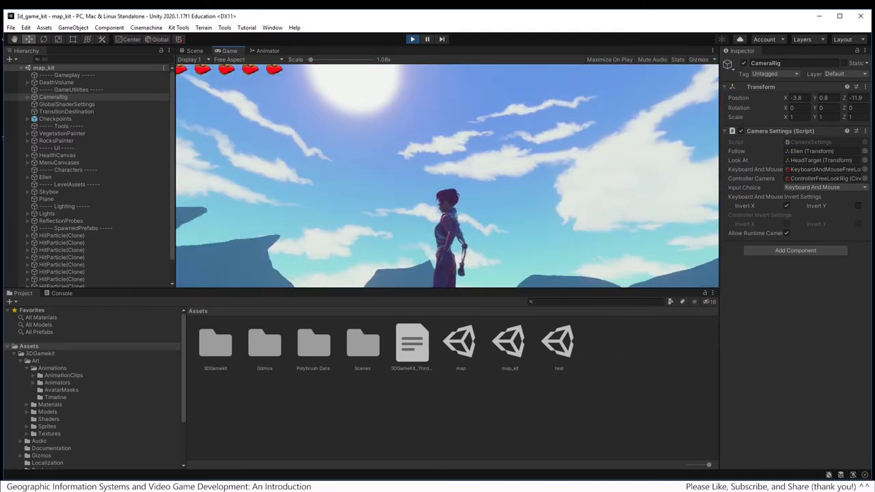
key(a)
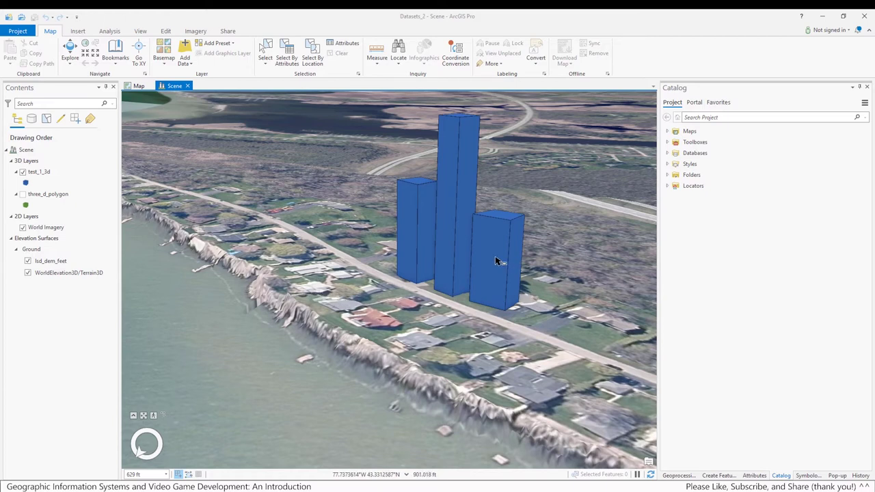
Zoom in on the three blue shoreline buildings, then zoom back out.
scroll(478, 252, up, 2)
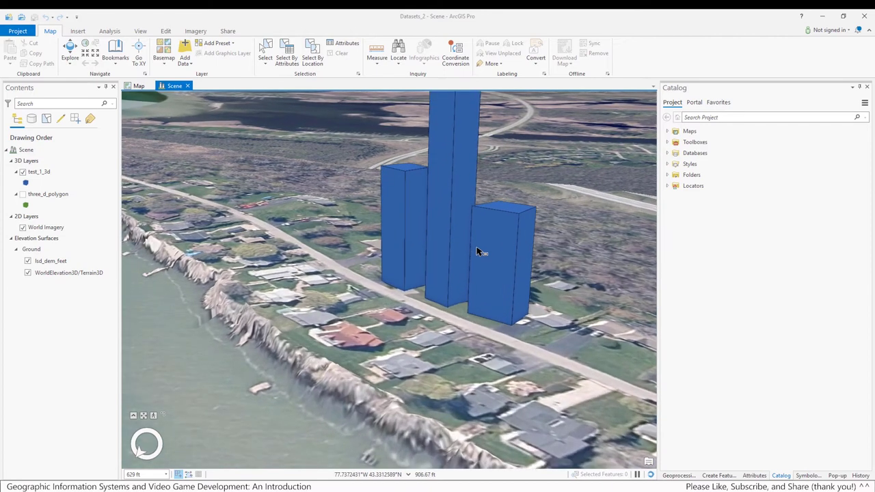
scroll(410, 270, down, 3)
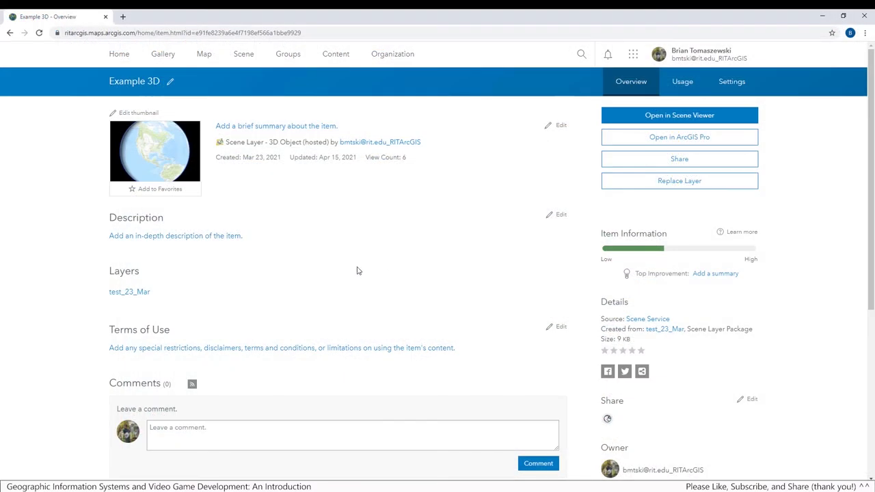
Open the Example 3D layer in Scene Viewer to see its three dark blue buildings.
click(640, 116)
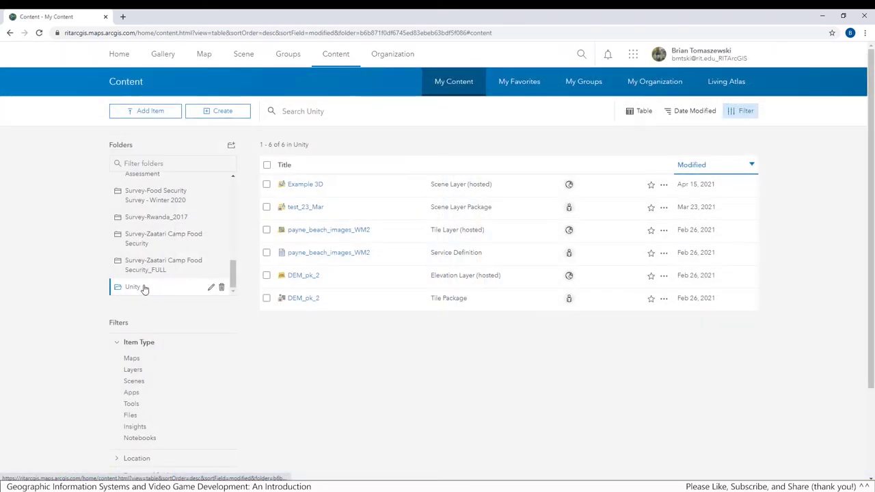
Open Example 3D's item details and copy its scene layer service URL.
click(315, 186)
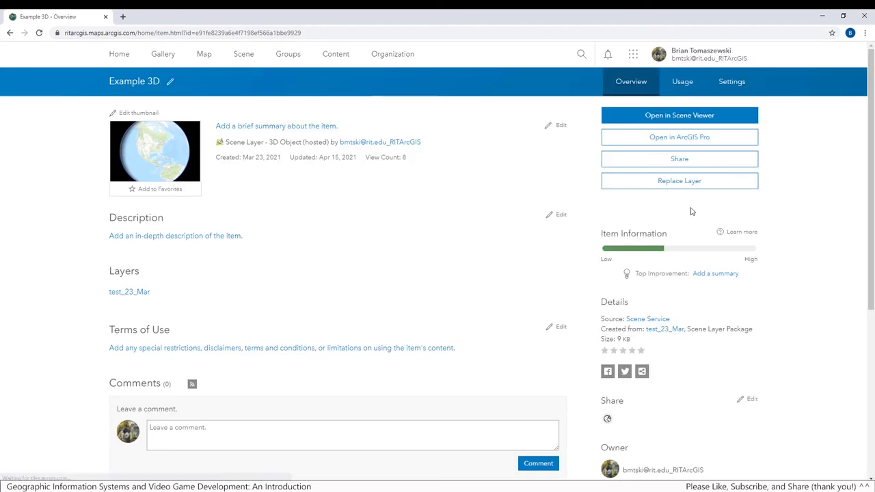
scroll(731, 319, down, 1)
scroll(731, 319, down, 4)
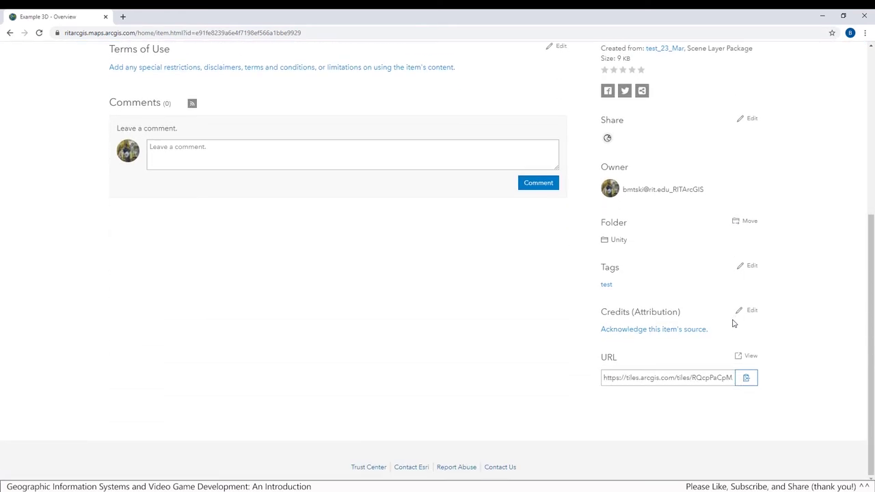
drag(604, 377, 773, 382)
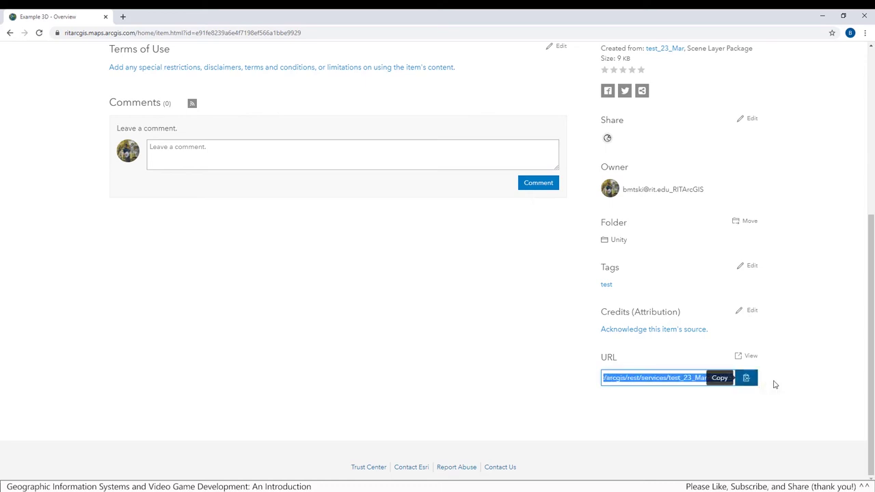
click(745, 378)
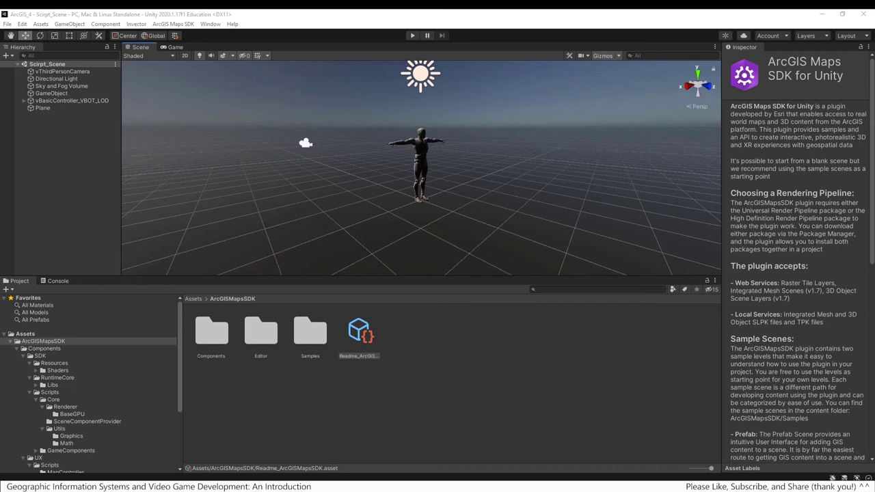
Play the scene and walk the avatar sideways, then toward the tall dark ArcGIS buildings.
click(412, 35)
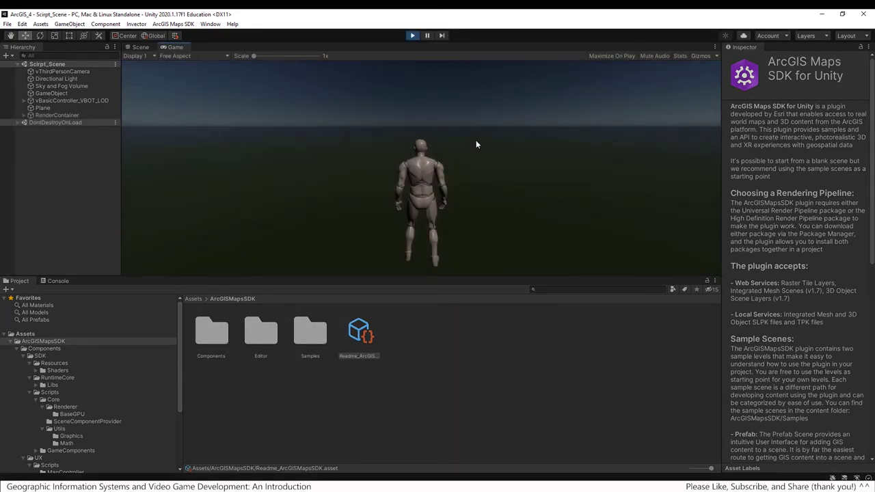
key(d)
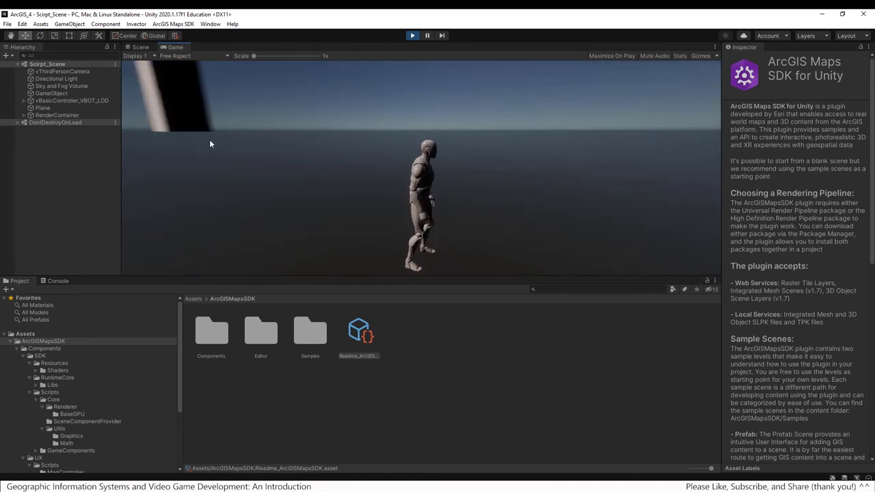
key(w)
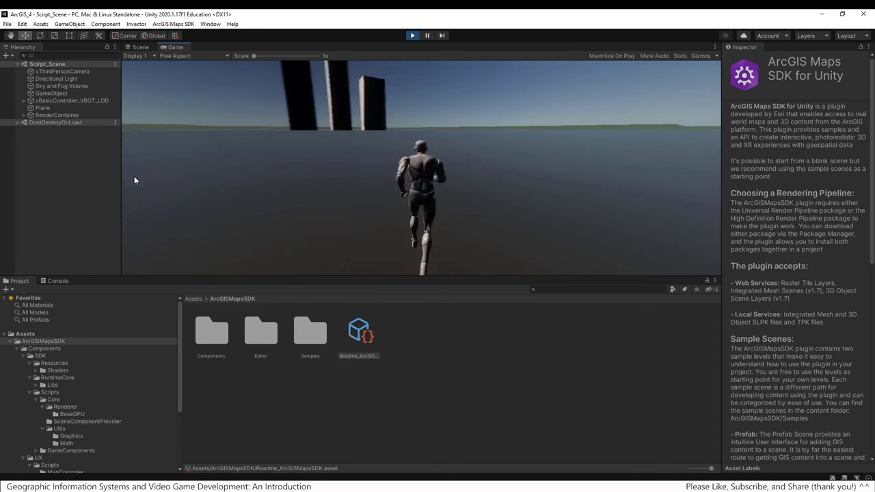
key(w)
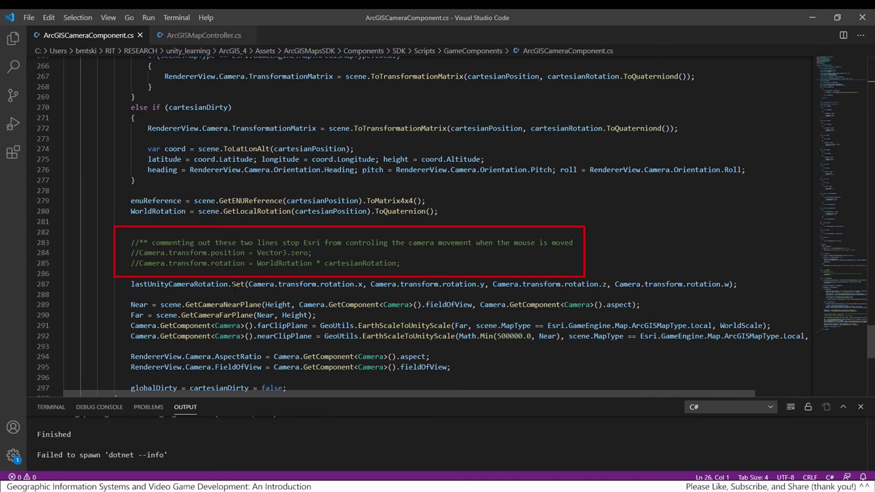
Select lines 284–285, the commented-out Camera.transform position and rotation lines.
drag(130, 252, 400, 263)
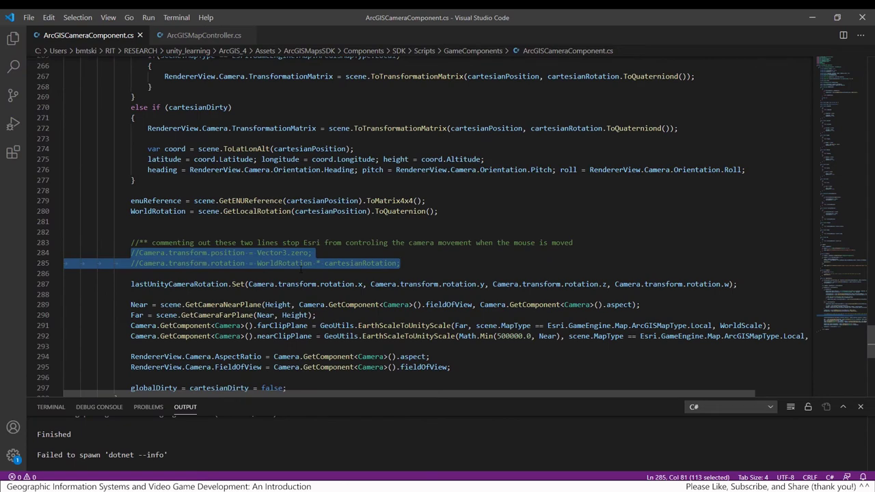
Switch from VS Code back to the Unity editor running in Play mode.
key(alt+Tab)
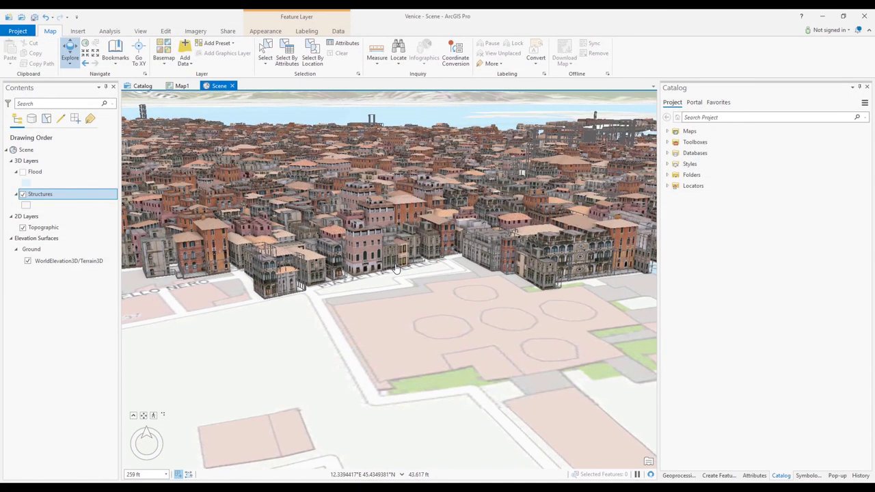
Zoom and orbit around the textured Venice buildings, then zoom on the three blue test buildings.
scroll(395, 268, up, 2)
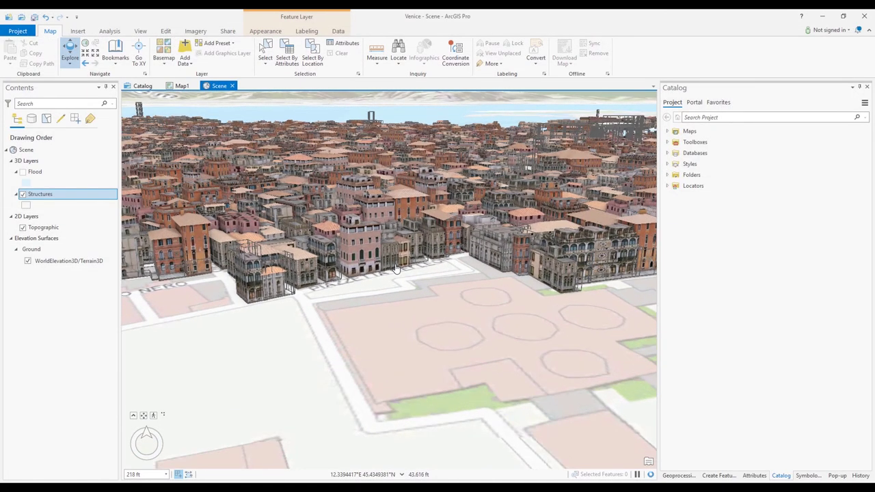
scroll(395, 268, up, 2)
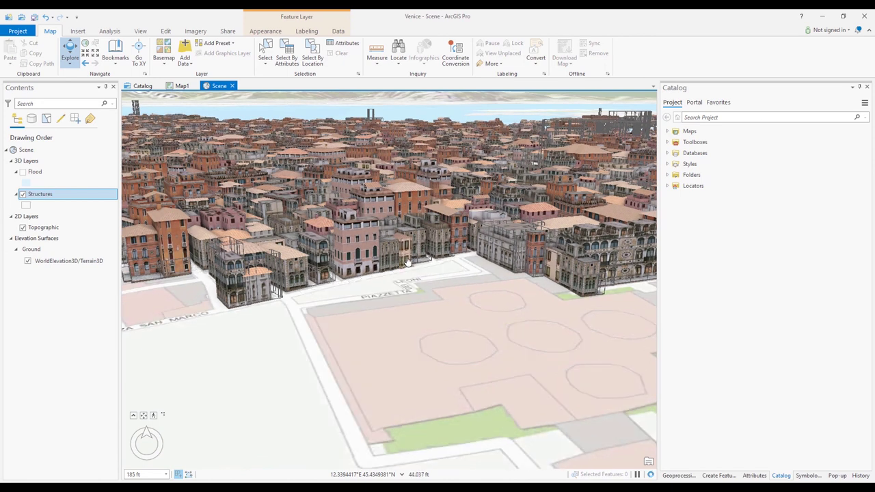
middle_drag(405, 263, 360, 236)
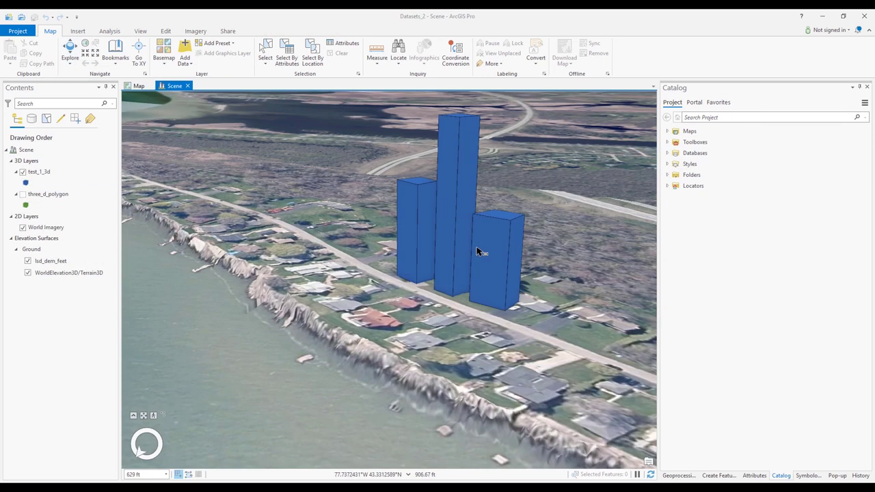
scroll(477, 252, up, 1)
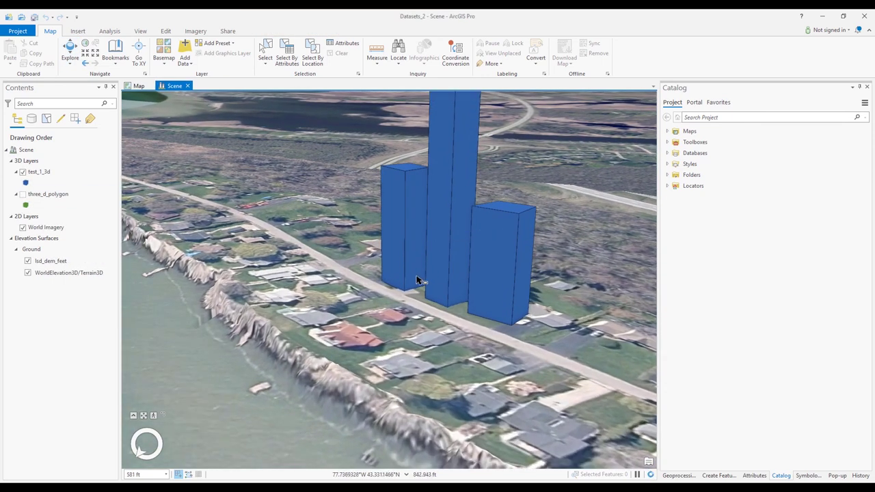
scroll(412, 270, down, 3)
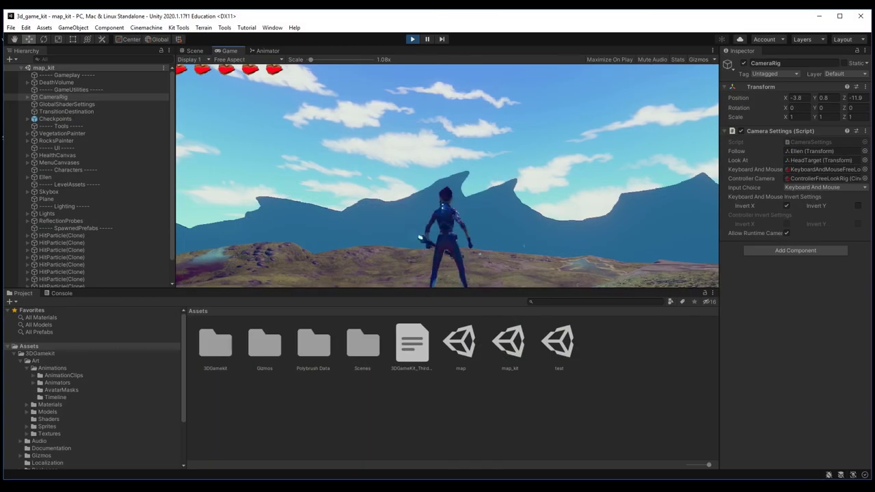
Have Ellen swing her staff, jump and run, then select commented camera lines 284–285 in VS Code.
click(447, 176)
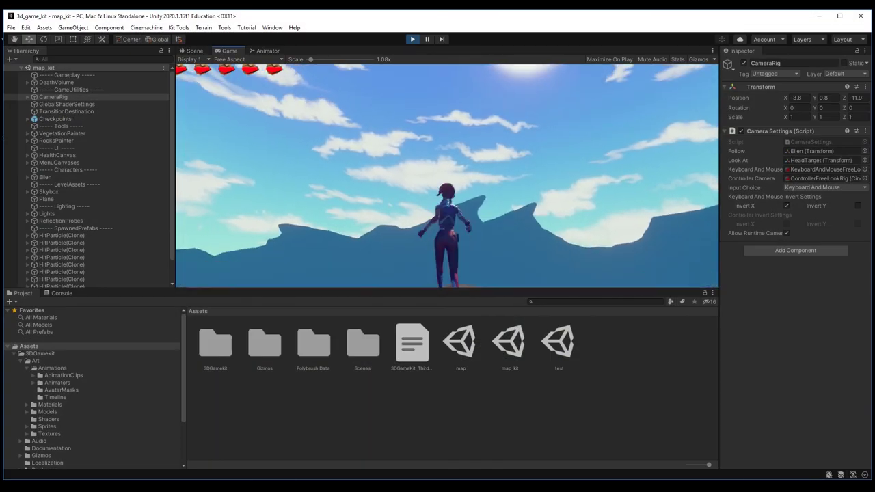
key(space)
key(w)
mouse_move(447, 175)
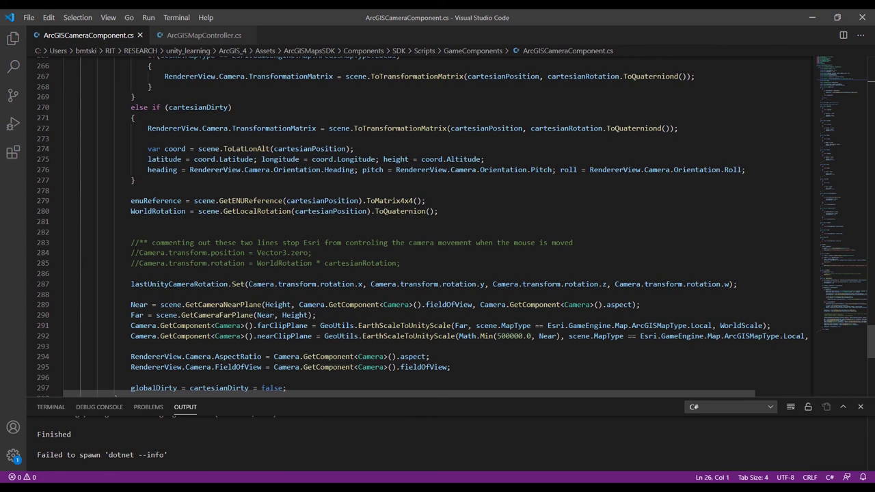
drag(130, 252, 400, 263)
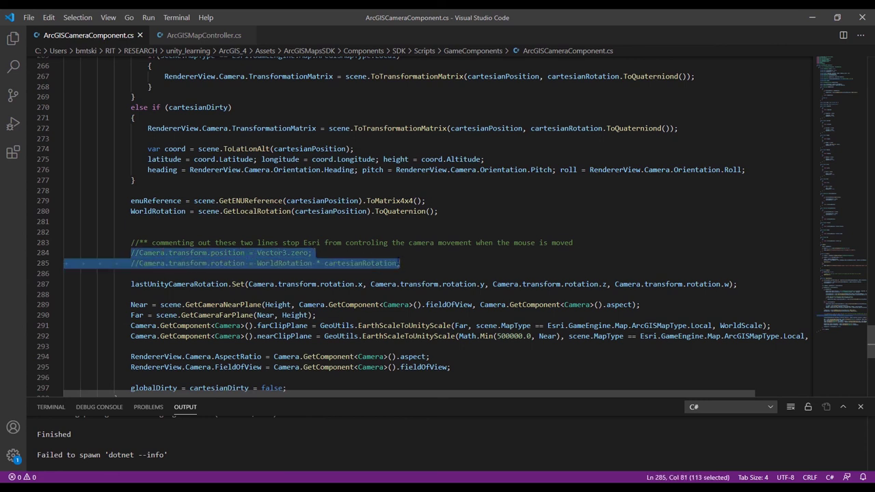